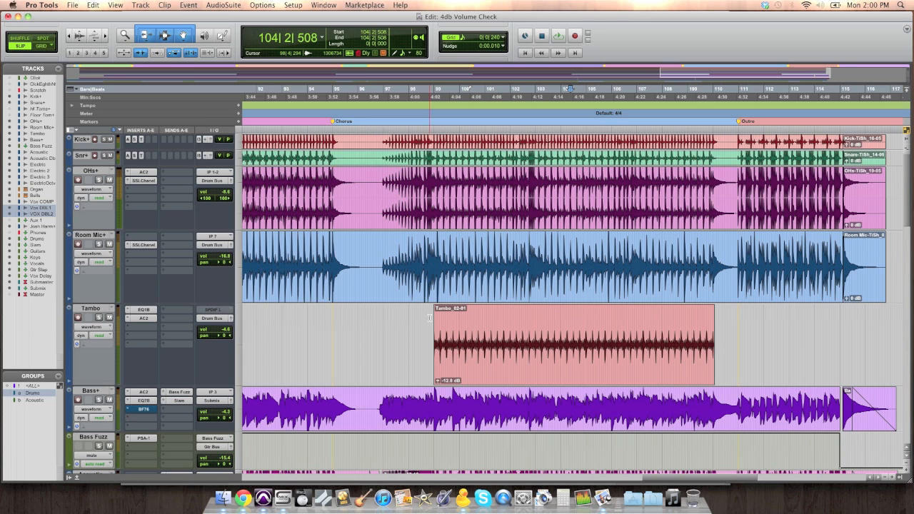
Step: Play the mix from just before the Tambo_02-01 clip, soloing the Tambo track briefly during playback
{"action": "left_click", "coordinate": [430, 317]}
{"action": "key", "text": "space"}
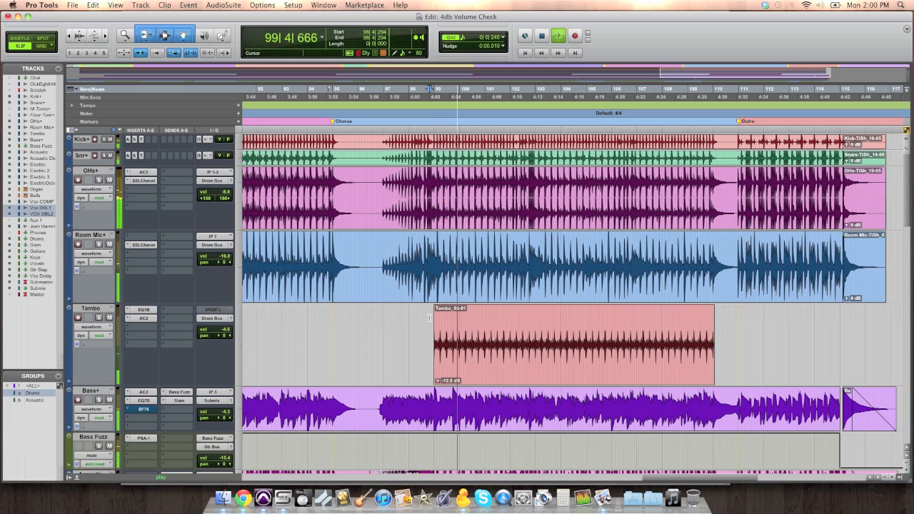
{"action": "left_click", "coordinate": [99, 319]}
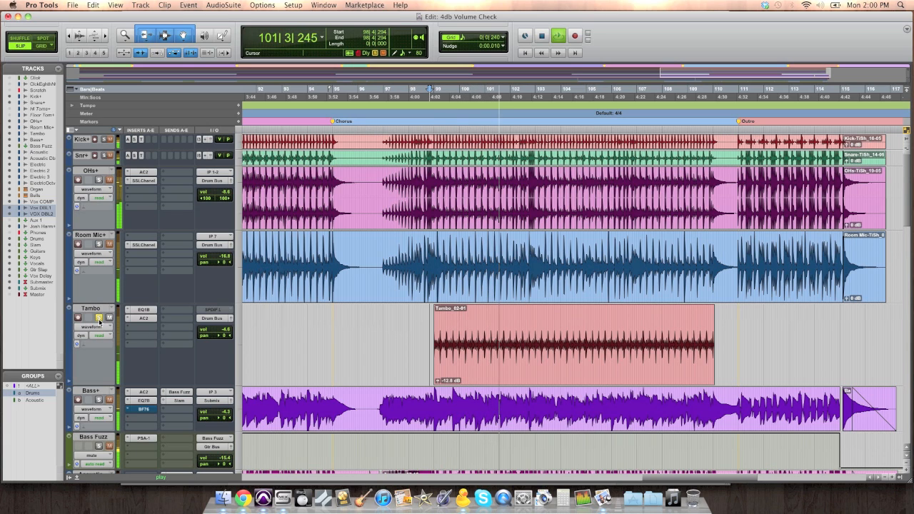
{"action": "left_click", "coordinate": [99, 319]}
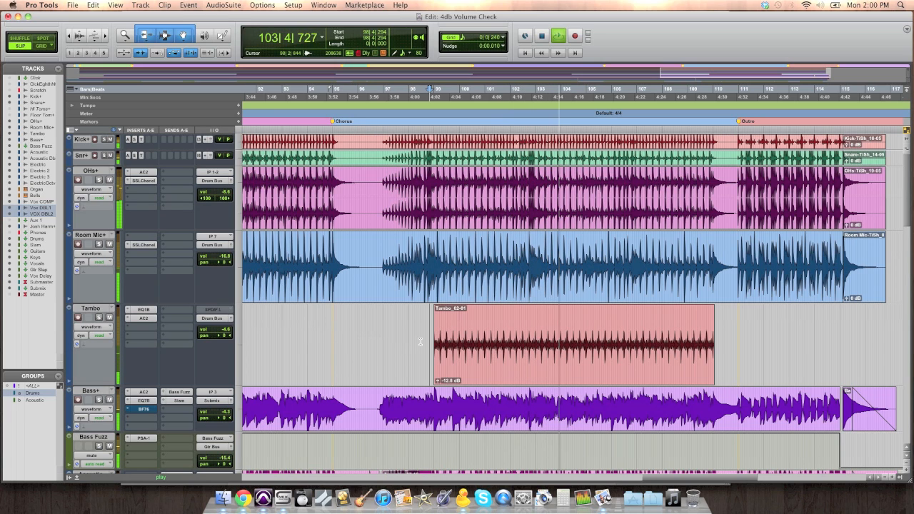
{"action": "key", "text": "space"}
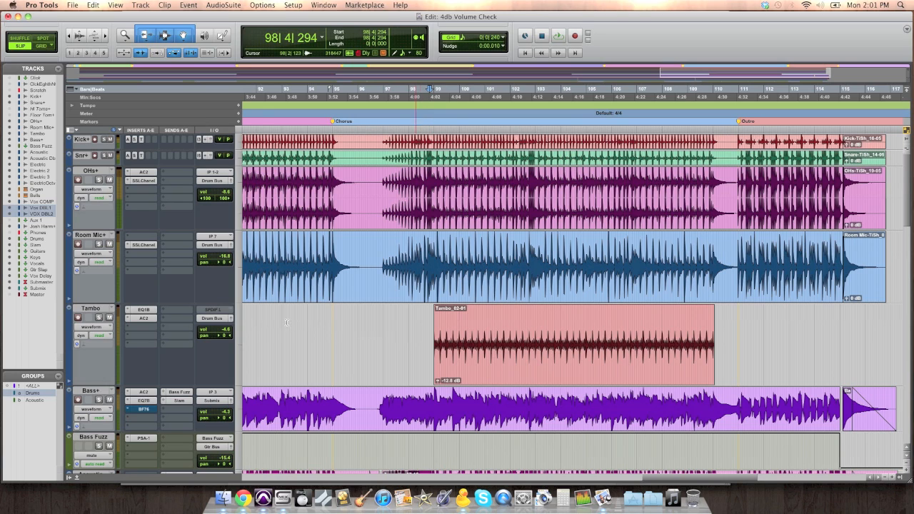
Step: Lower the Tambo track's fader to -8.6 dB in its floating output window and audition the tambourine section
{"action": "left_click", "coordinate": [231, 319]}
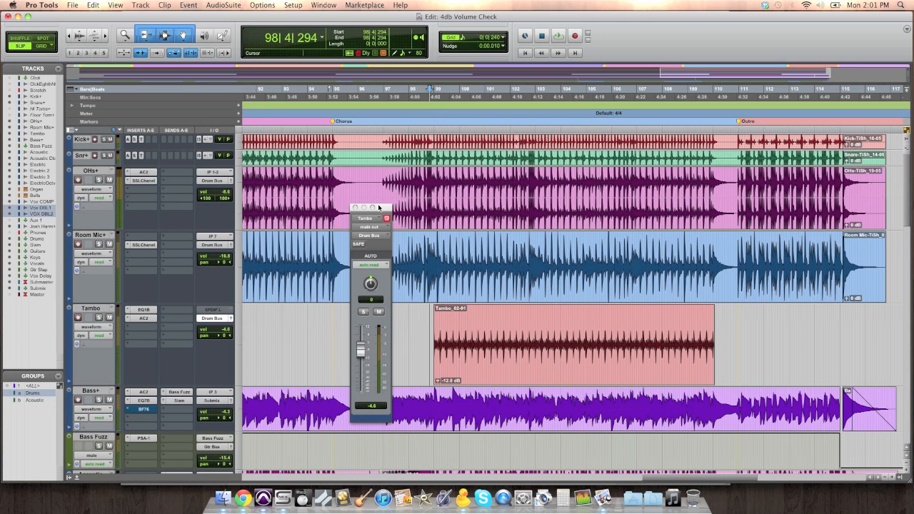
{"action": "left_click_drag", "start_coordinate": [379, 207], "coordinate": [401, 208]}
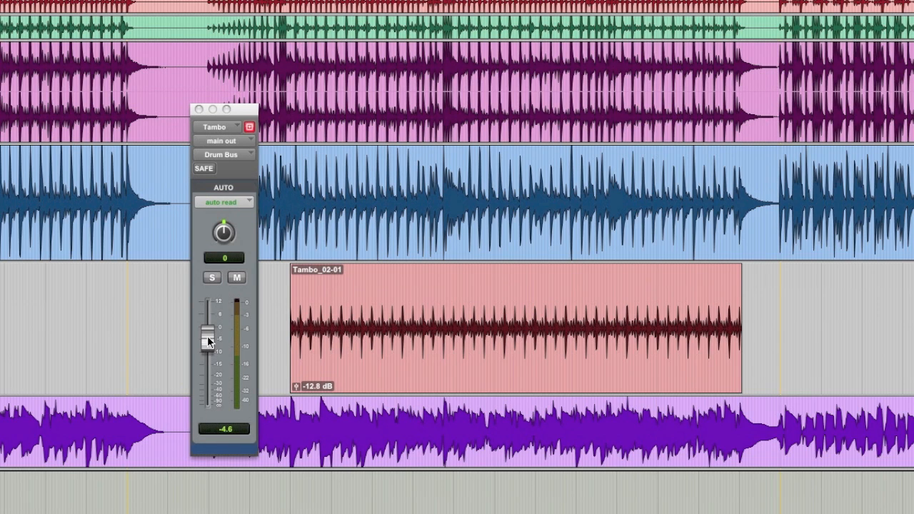
{"action": "left_click_drag", "start_coordinate": [208, 335], "coordinate": [206, 346]}
{"action": "left_click", "coordinate": [285, 320]}
{"action": "key", "text": "space"}
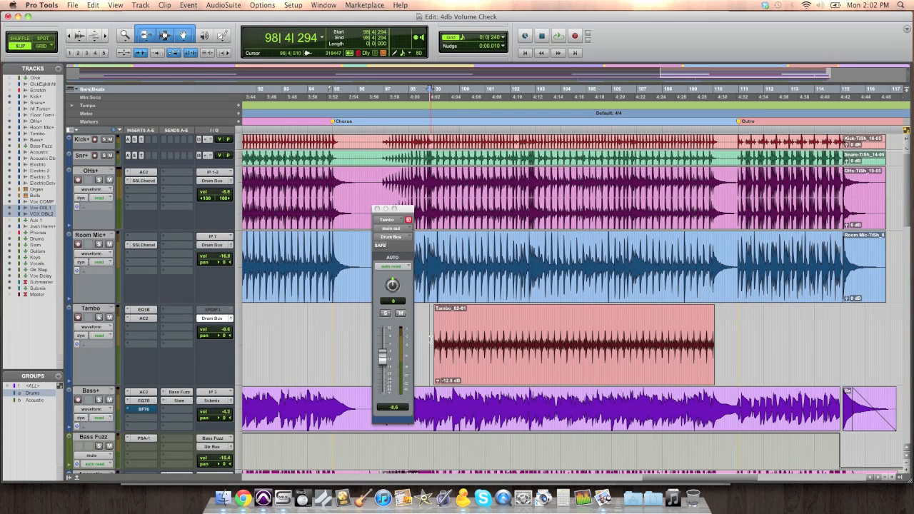
{"action": "left_click", "coordinate": [377, 209]}
Step: Audition the Electric 3 track in solo from just before the Electric Octave_01-02 clip
{"action": "left_click_drag", "start_coordinate": [902, 213], "coordinate": [903, 299]}
{"action": "left_click", "coordinate": [549, 289]}
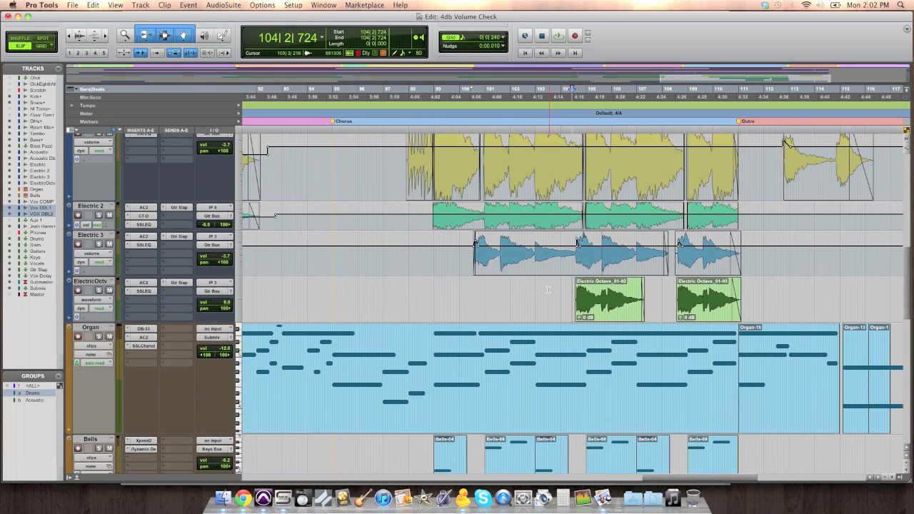
{"action": "left_click", "coordinate": [561, 284]}
{"action": "left_click", "coordinate": [573, 283]}
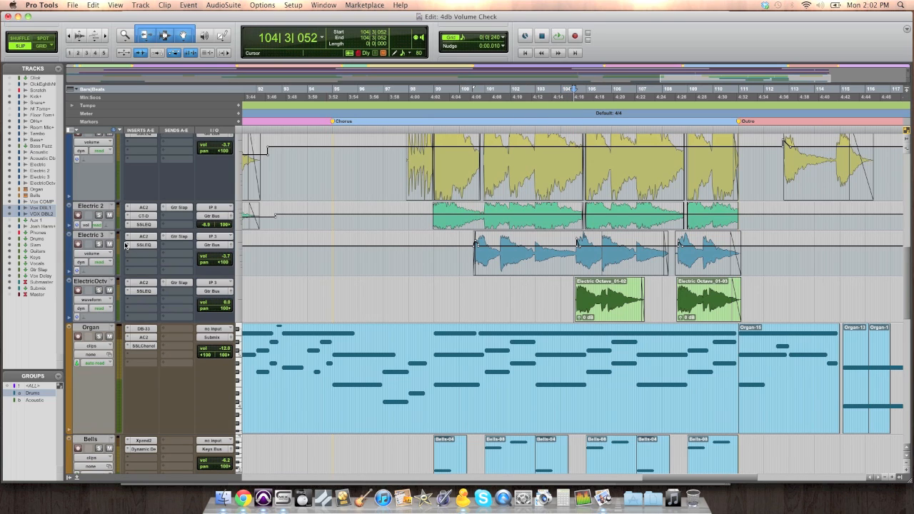
{"action": "left_click", "coordinate": [99, 244]}
{"action": "key", "text": "space"}
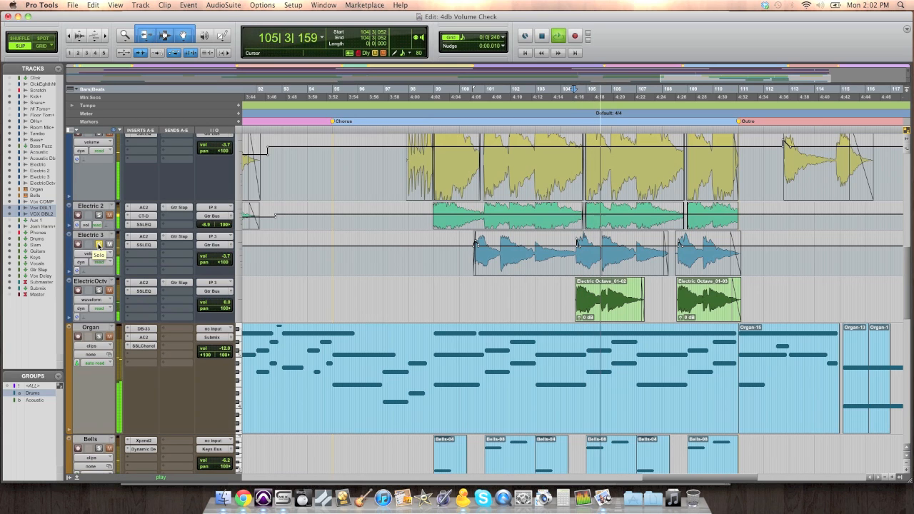
{"action": "key", "text": "space"}
Step: Audition the ElectricOctv track in solo from the same position and take it out of solo
{"action": "left_click", "coordinate": [99, 291]}
{"action": "key", "text": "space"}
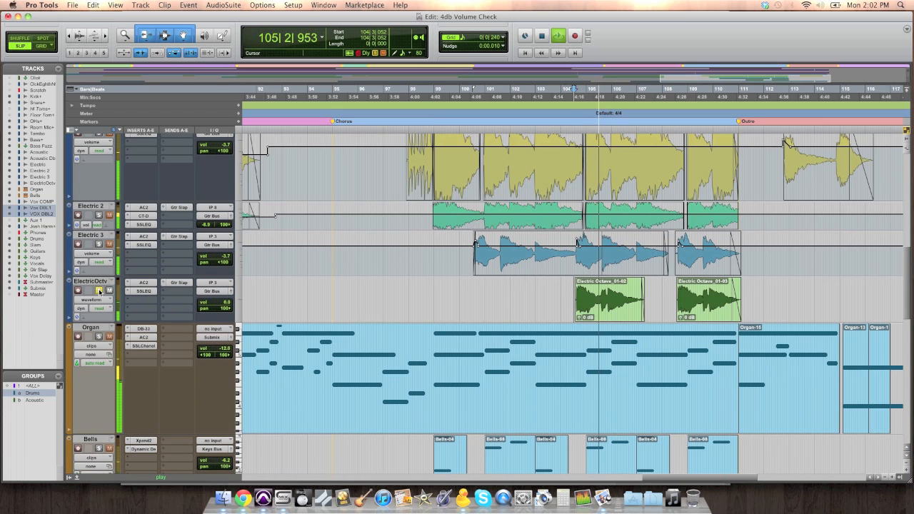
{"action": "key", "text": "space"}
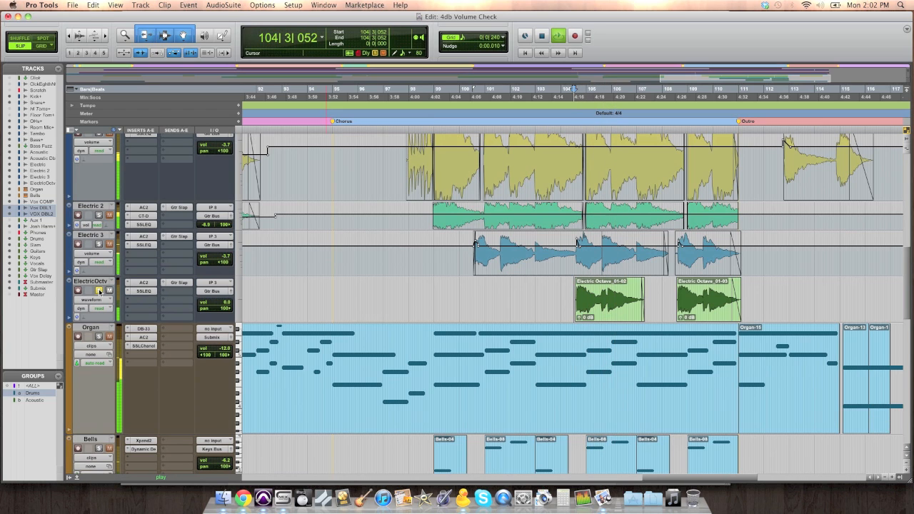
{"action": "left_click", "coordinate": [99, 290]}
Step: Play the full mix from about bar 103, ahead of the Electric Octave_01-02 clip
{"action": "left_click", "coordinate": [537, 284]}
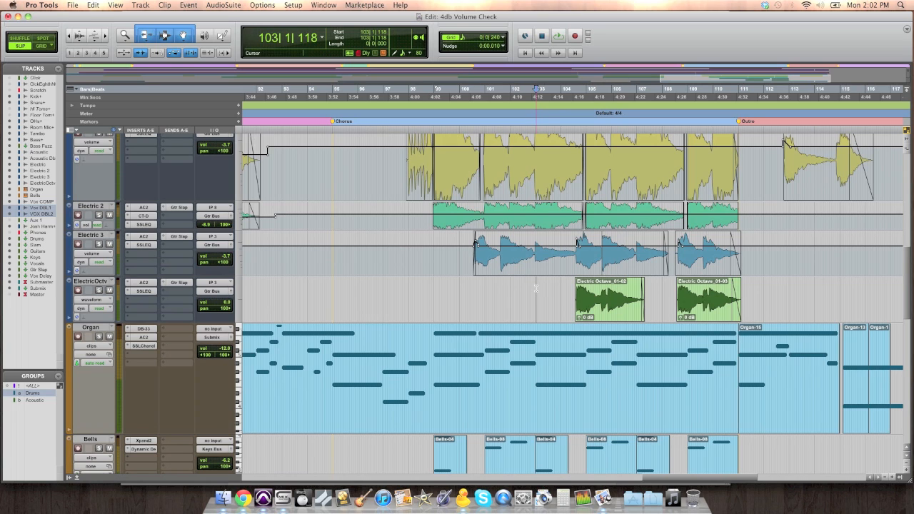
{"action": "key", "text": "space"}
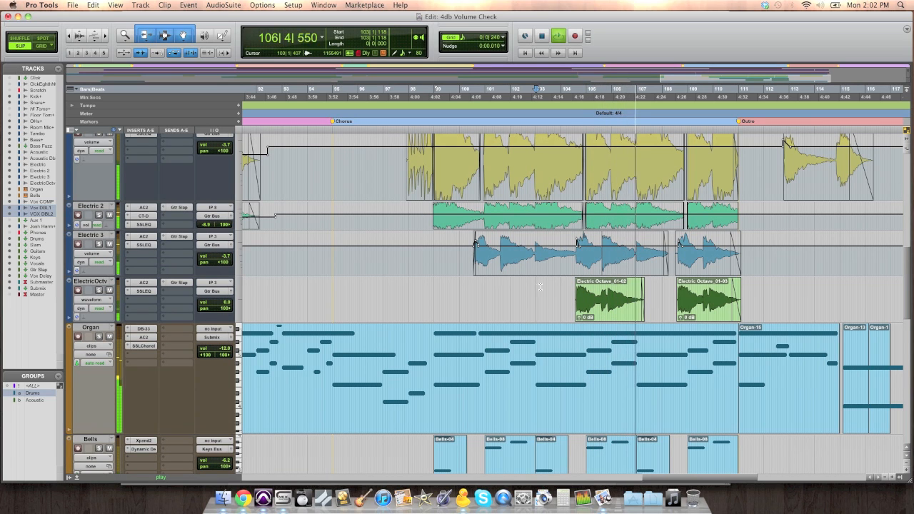
{"action": "key", "text": "space"}
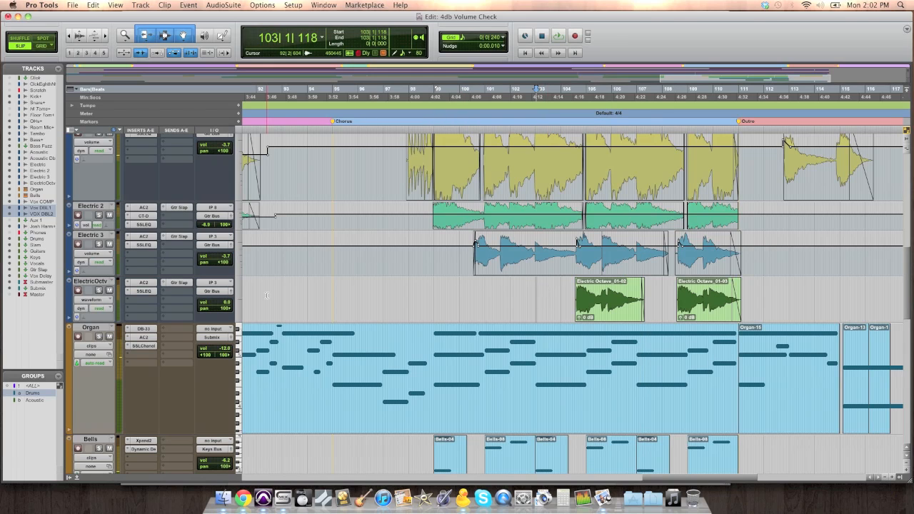
Step: Try the ElectricOctv fader at -4.0 dB in its floating output window and audition the octave guitar in the mix
{"action": "left_click", "coordinate": [231, 291]}
{"action": "left_click_drag", "start_coordinate": [418, 208], "coordinate": [493, 210]}
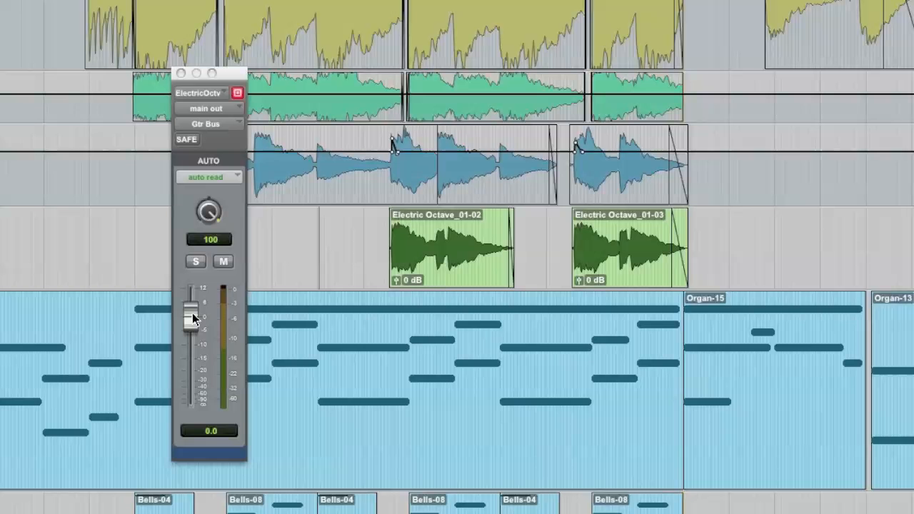
{"action": "left_click_drag", "start_coordinate": [192, 313], "coordinate": [192, 323]}
{"action": "key", "text": "space"}
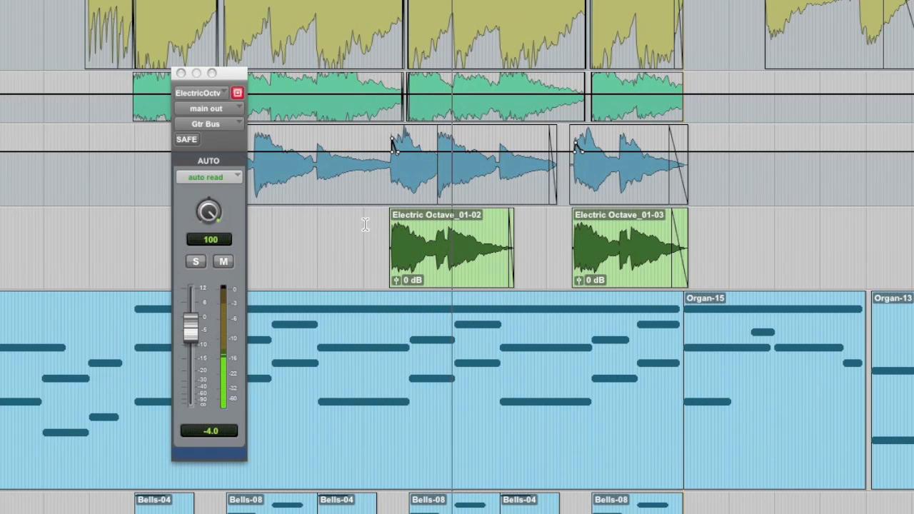
{"action": "key", "text": "space"}
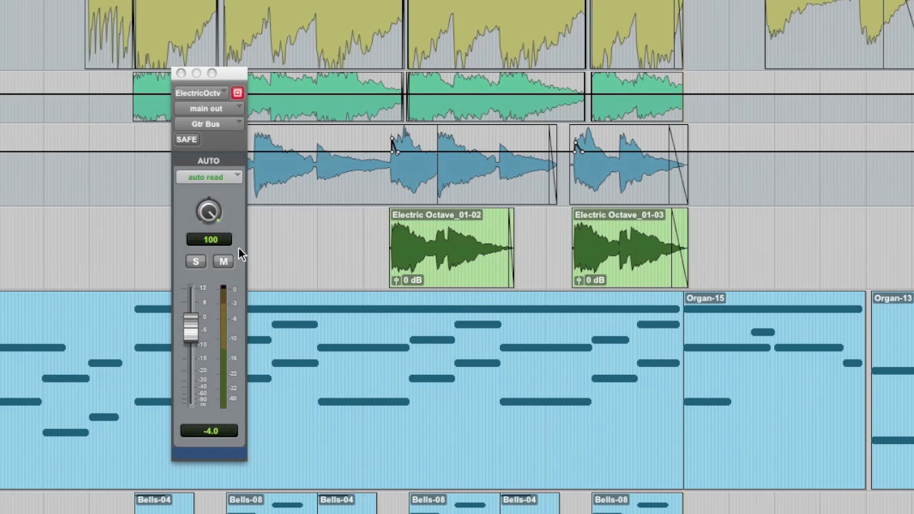
Step: Reset the ElectricOctv fader to 0.0 dB, audition it in the mix and close its output window
{"action": "left_click", "coordinate": [191, 321], "text": "alt"}
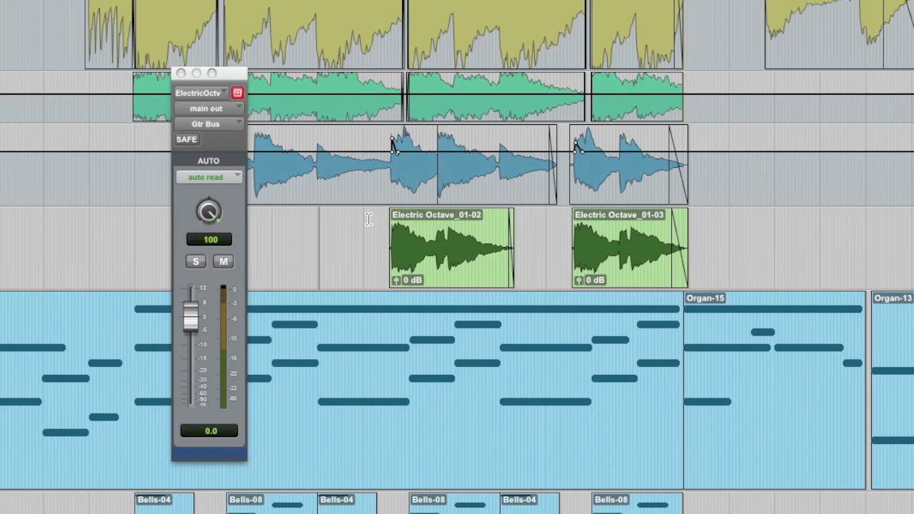
{"action": "key", "text": "space"}
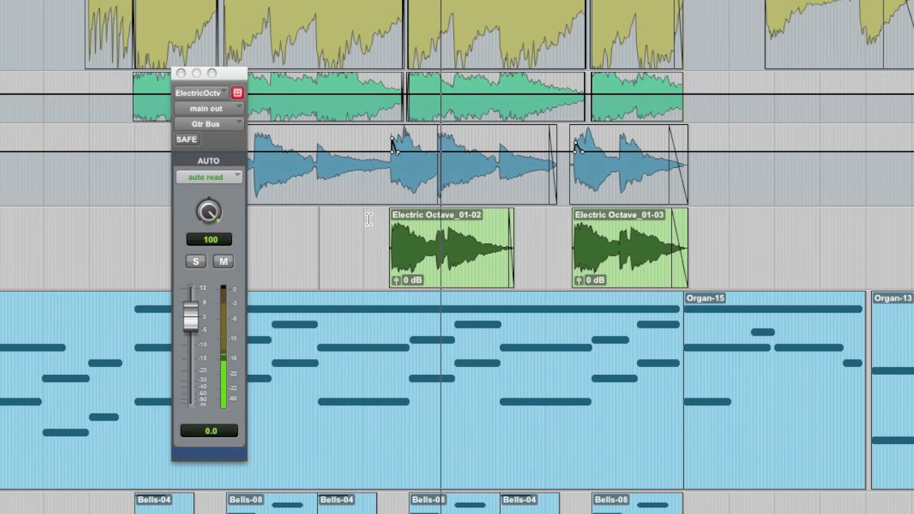
{"action": "left_click", "coordinate": [180, 72]}
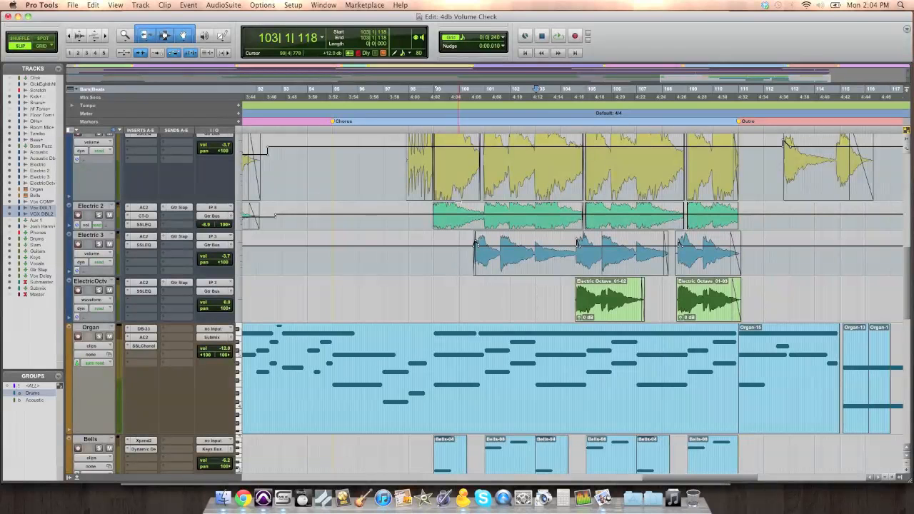